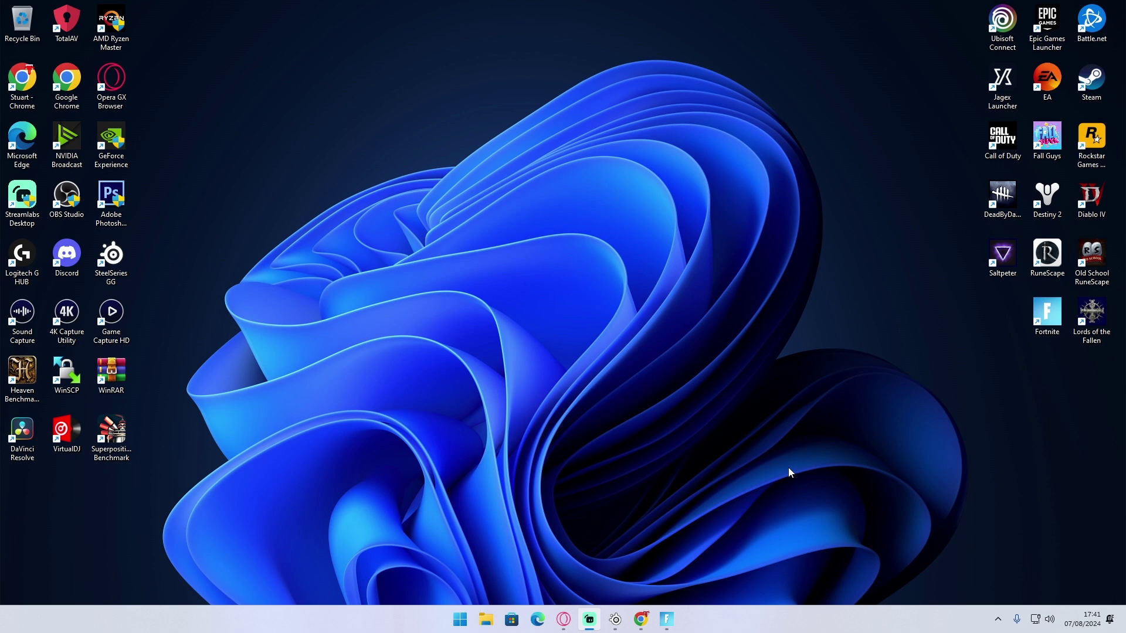
Launch Fortnite, then open Task Manager from a Start search for 'task'.
click(667, 619)
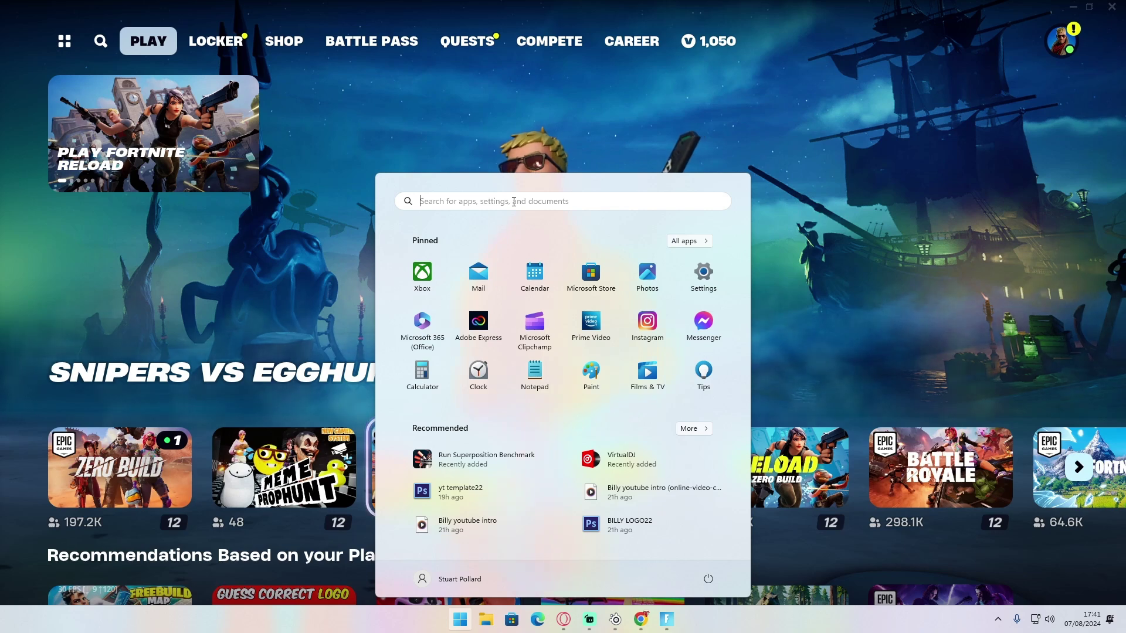
text(task)
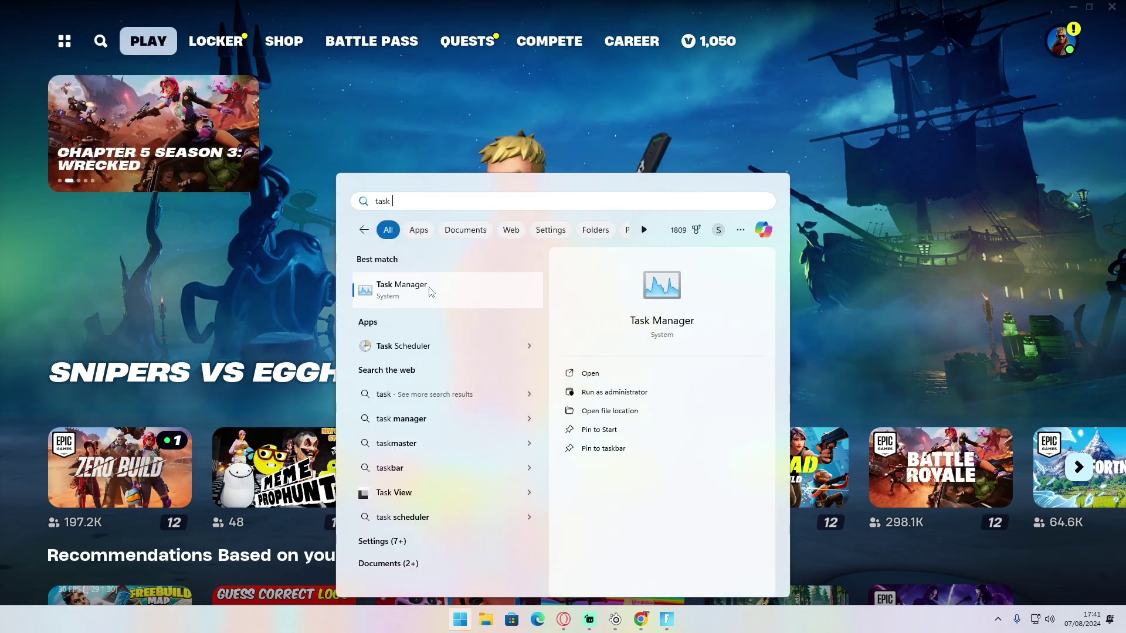
click(431, 292)
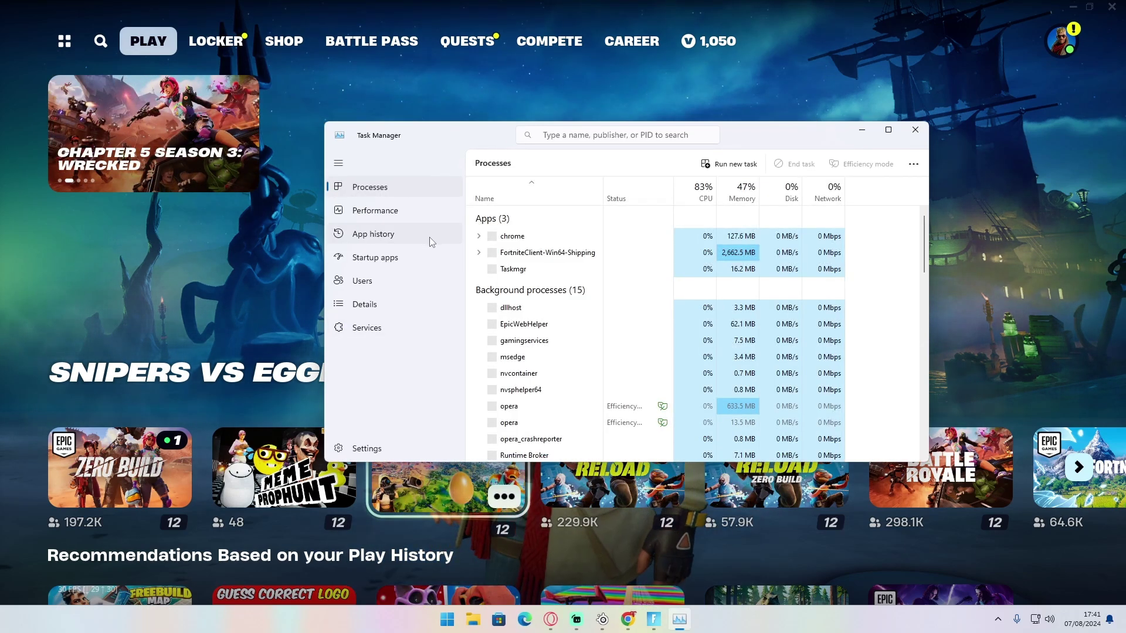
Open the Fortnite process's file location in File Explorer.
right_click(534, 237)
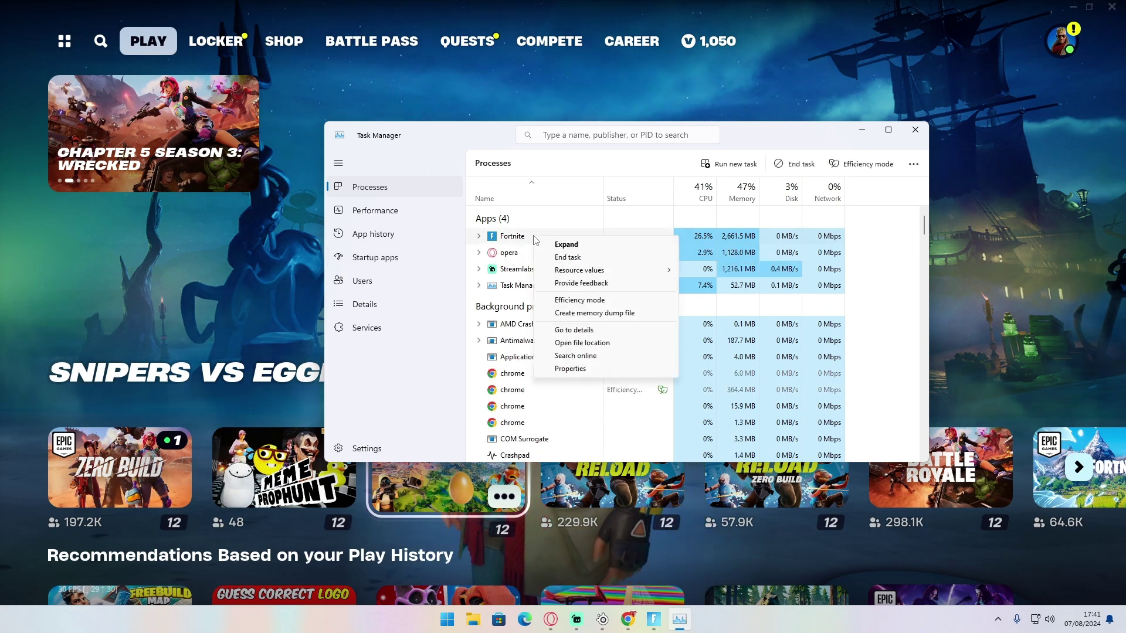
click(588, 347)
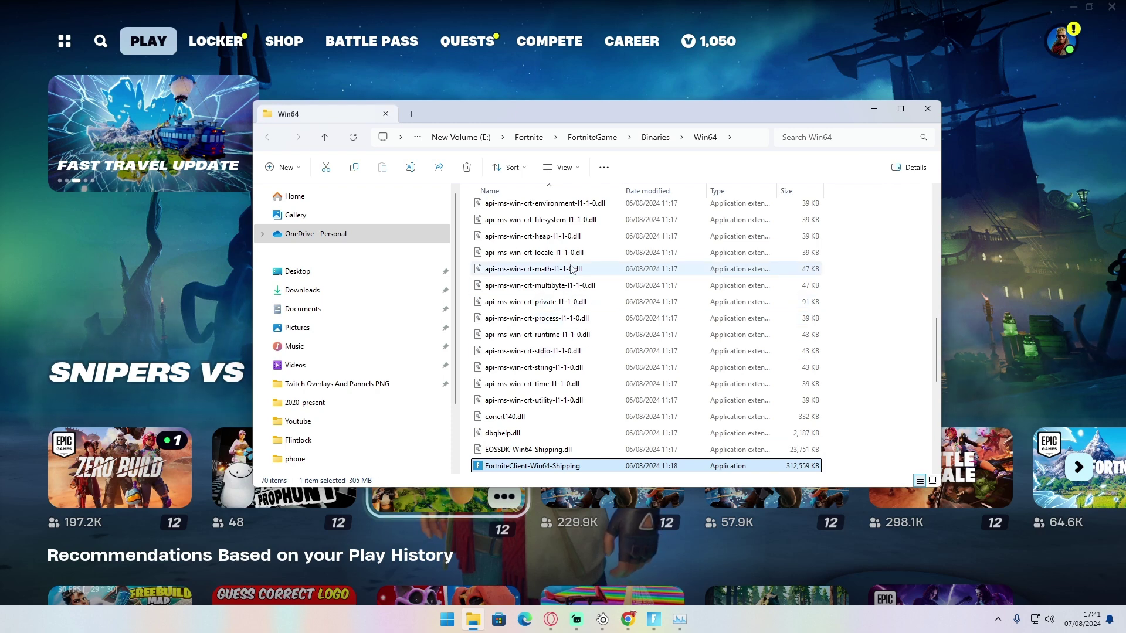
scroll(527, 375, down, 3)
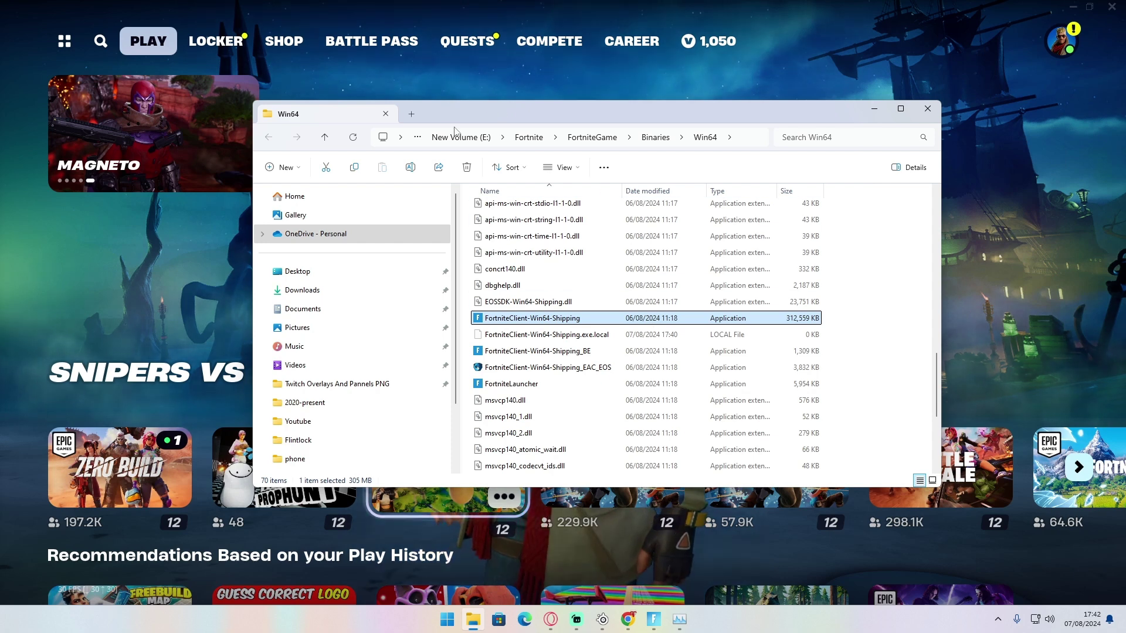
Copy the Win64 folder path from the Explorer address bar.
click(518, 137)
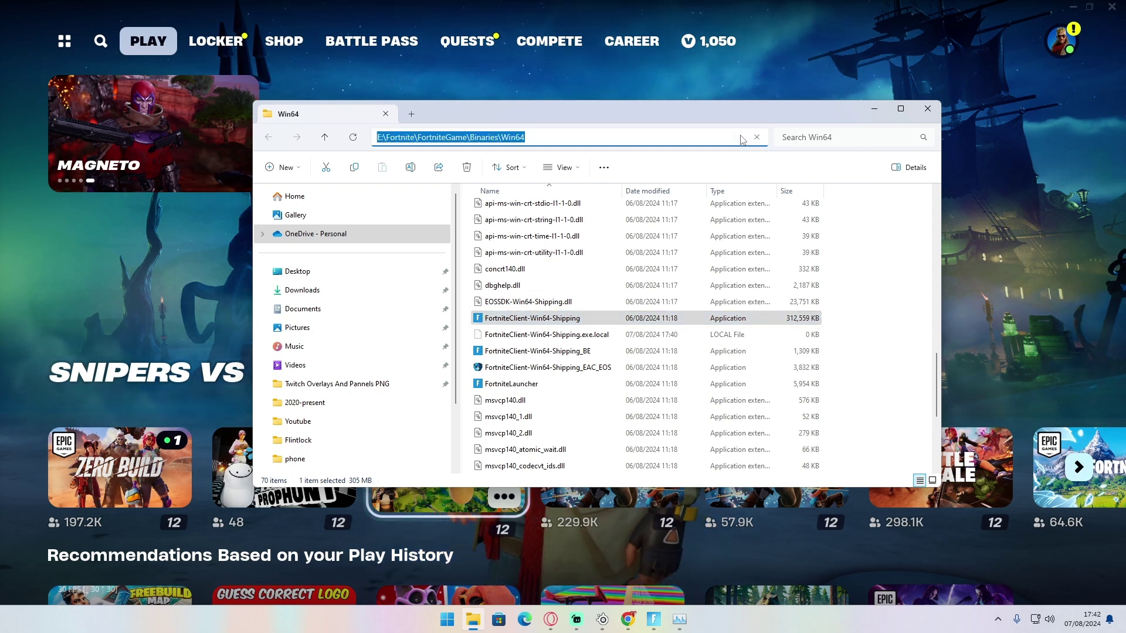
right_click(518, 137)
click(554, 168)
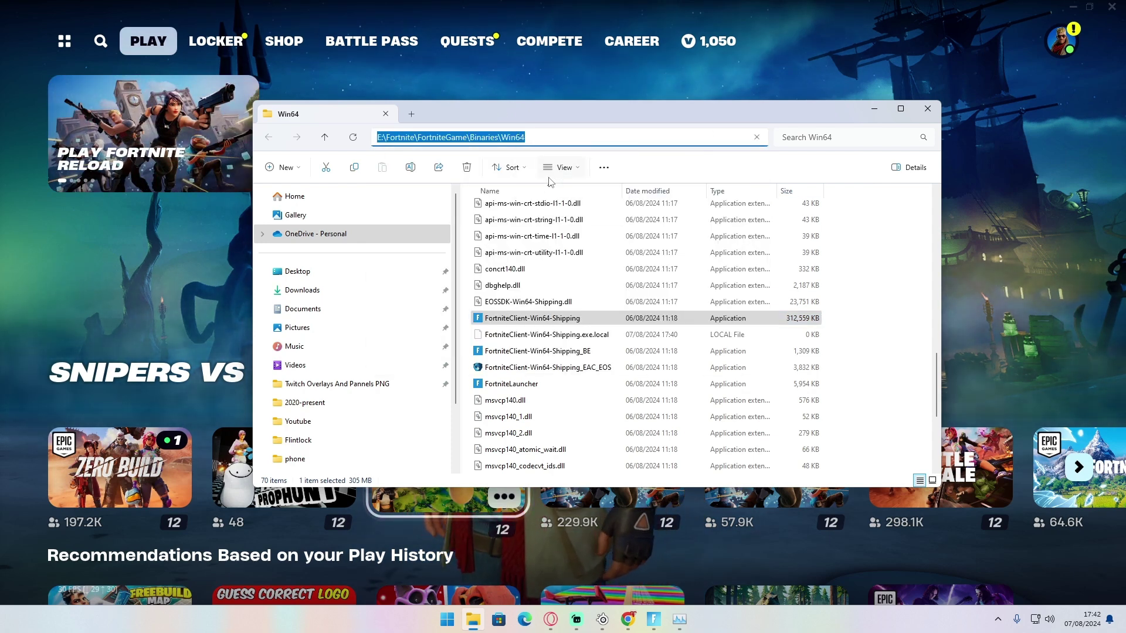
scroll(563, 551, down, 5)
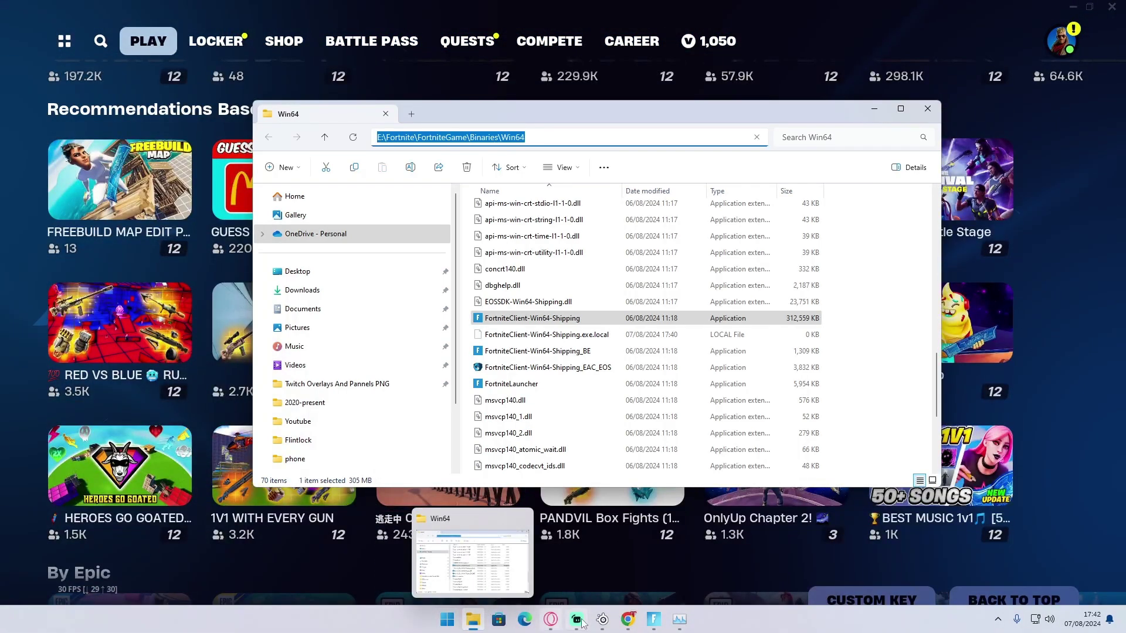
Open Graphics settings from a Start search for 'graphi' and browse for a desktop app.
click(446, 620)
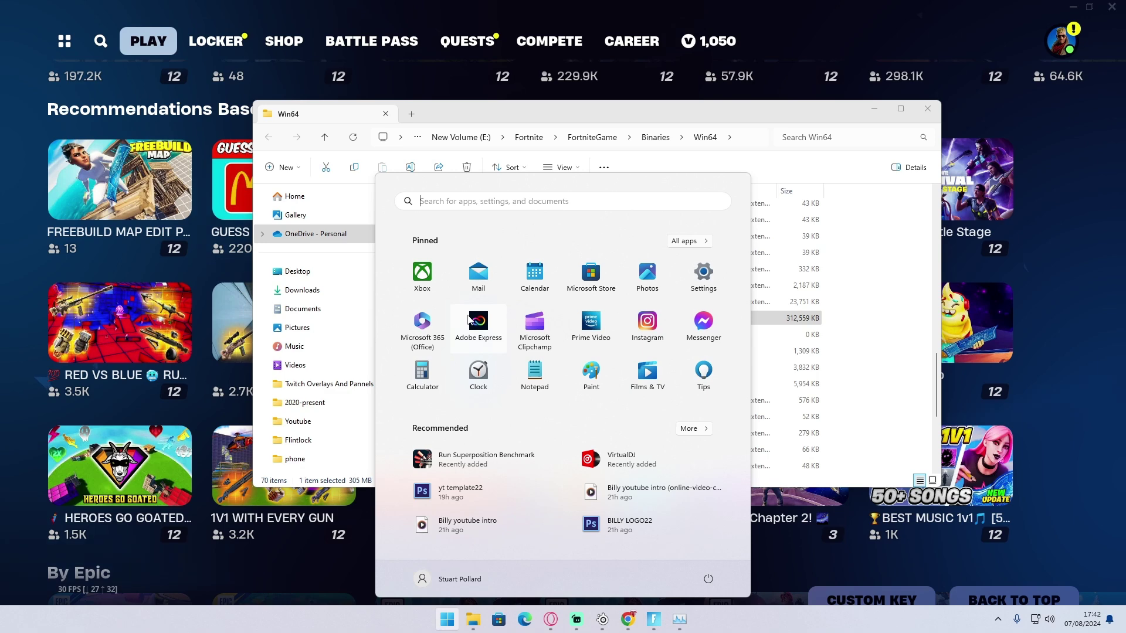
text(graphi)
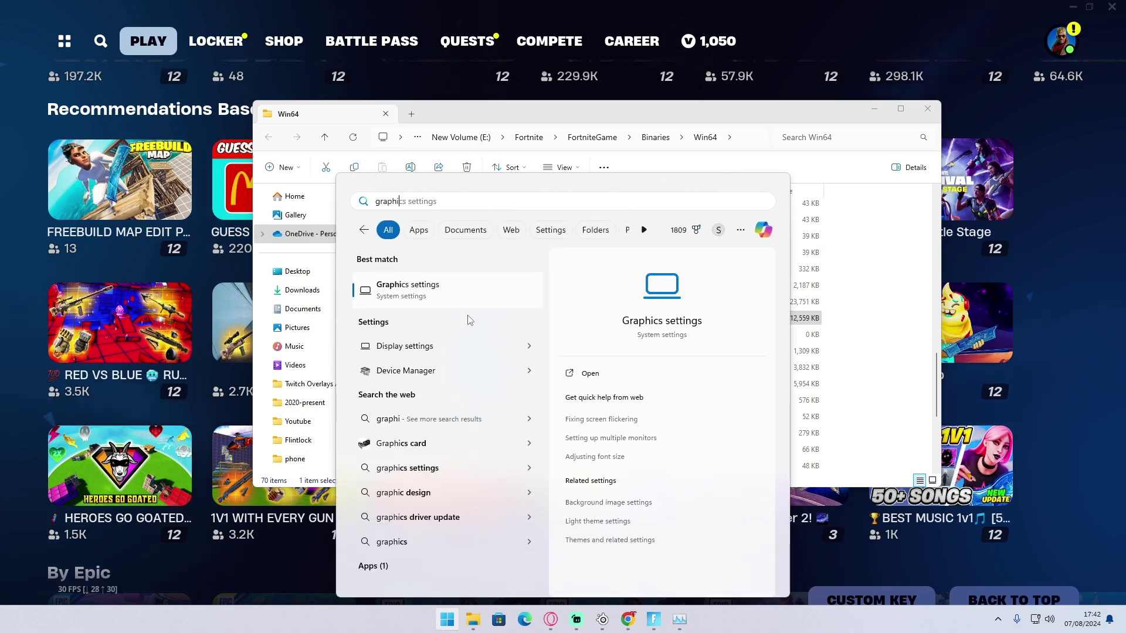
click(457, 296)
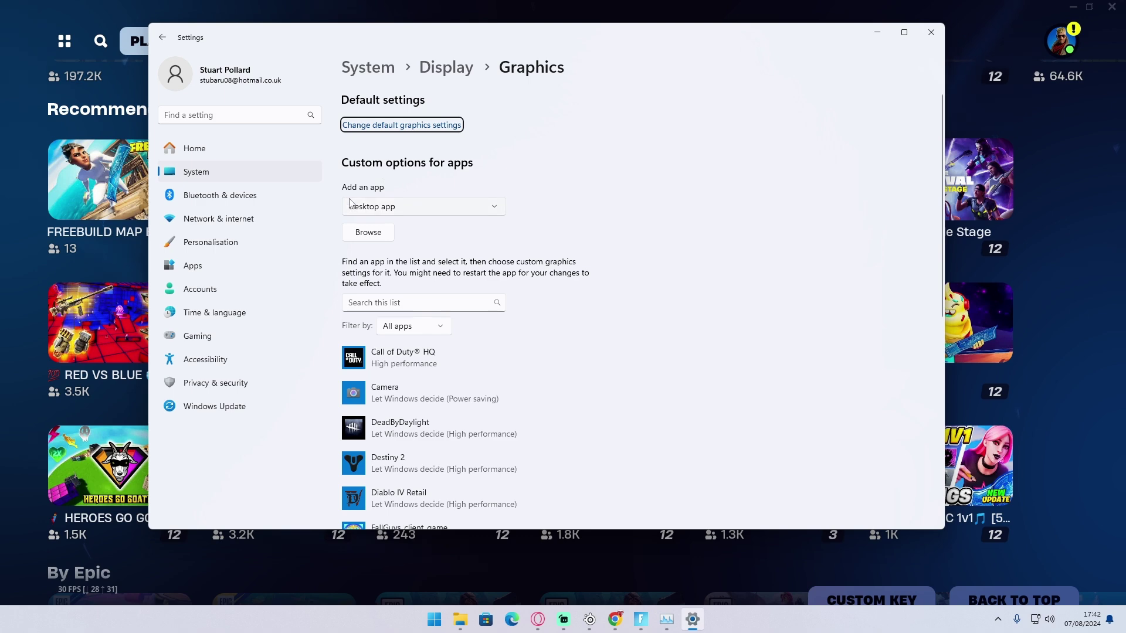
click(367, 233)
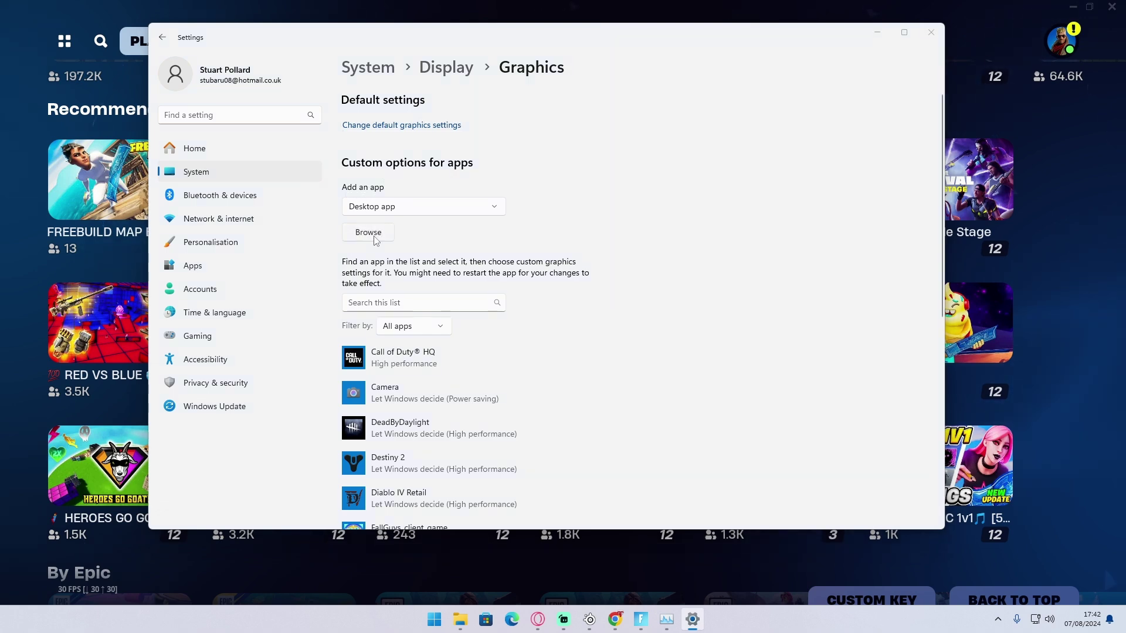
Paste the Win64 folder path in the Open dialog and add FortniteClient-Win64-Shipping.
click(519, 57)
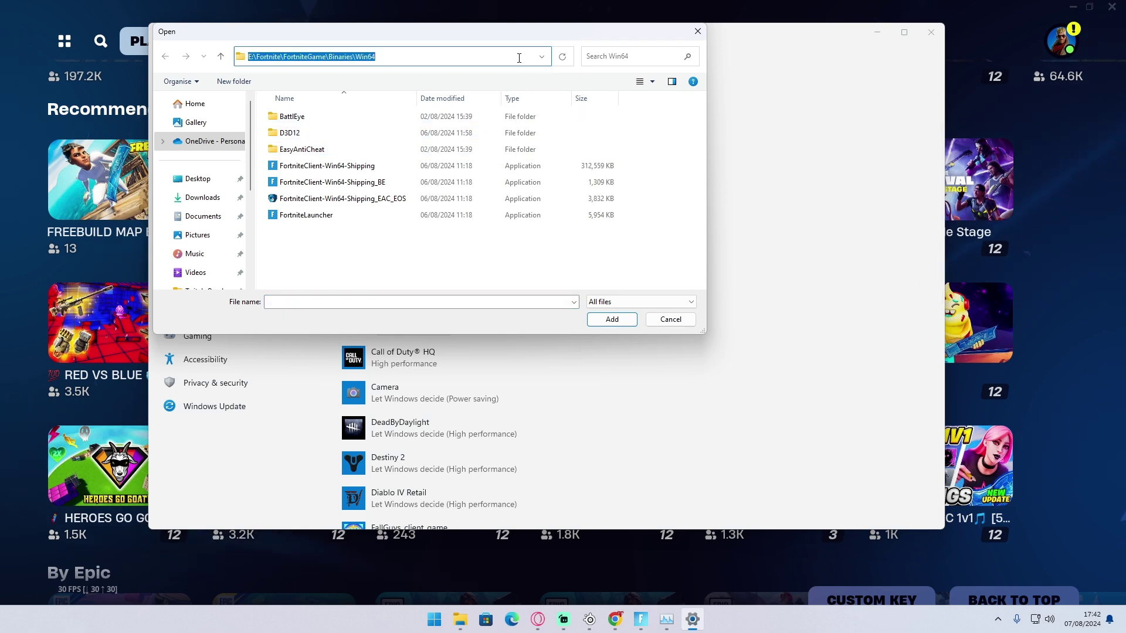
right_click(487, 54)
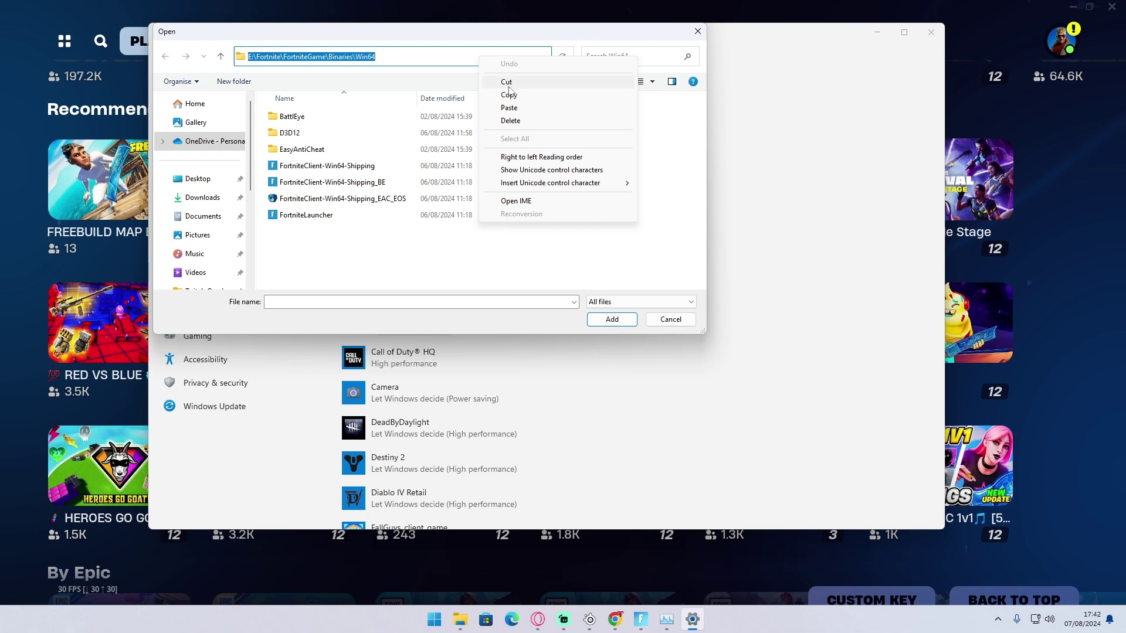
click(516, 109)
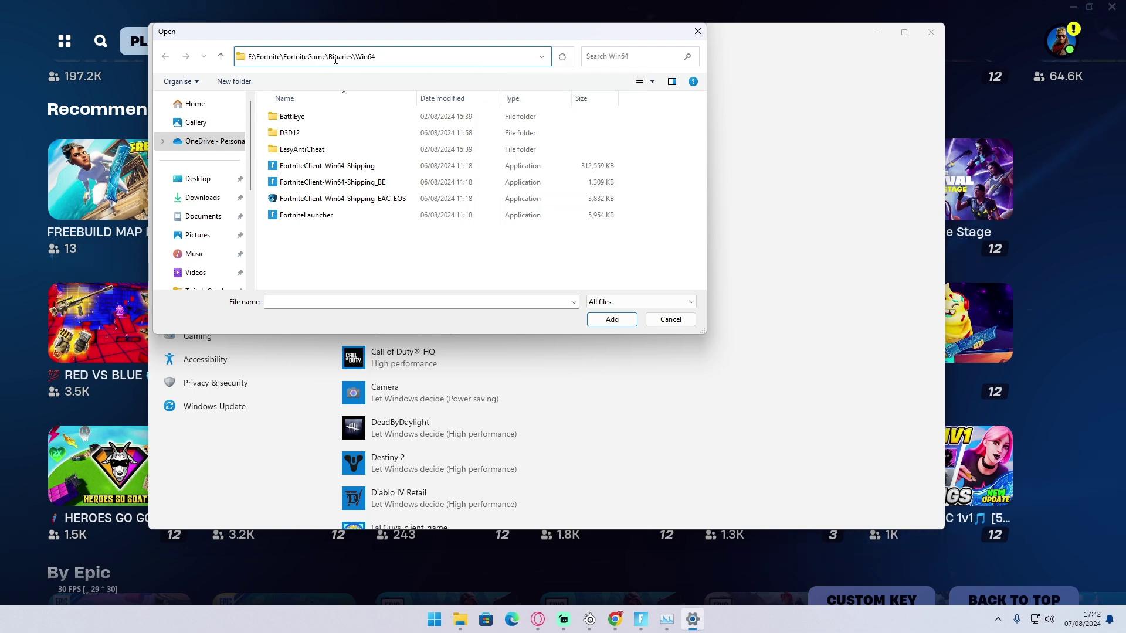
key(Escape)
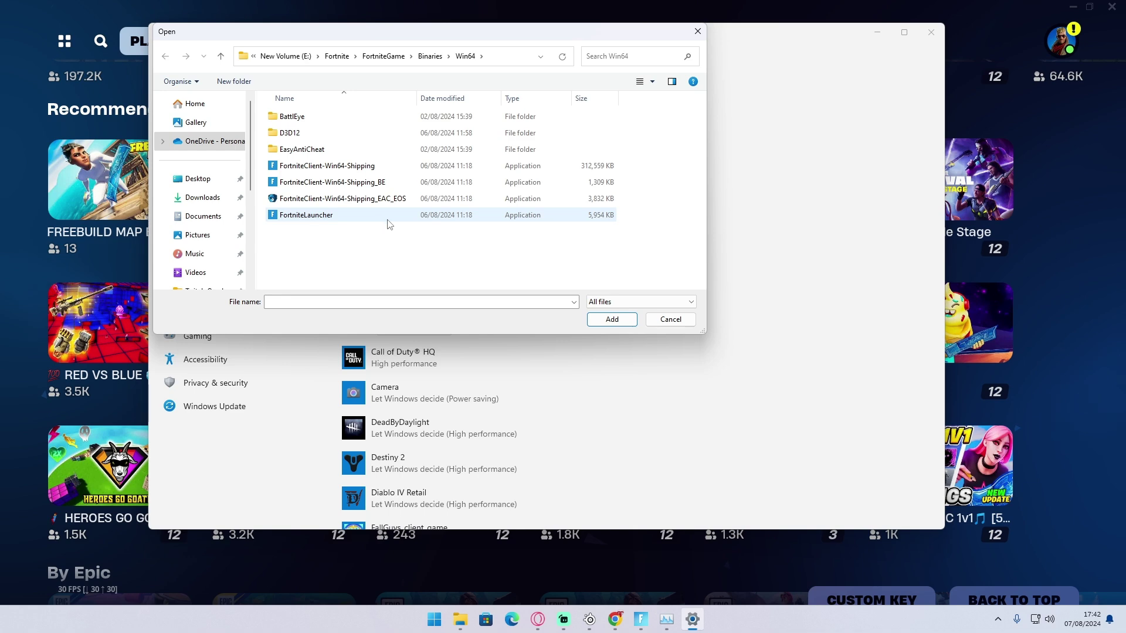
click(426, 166)
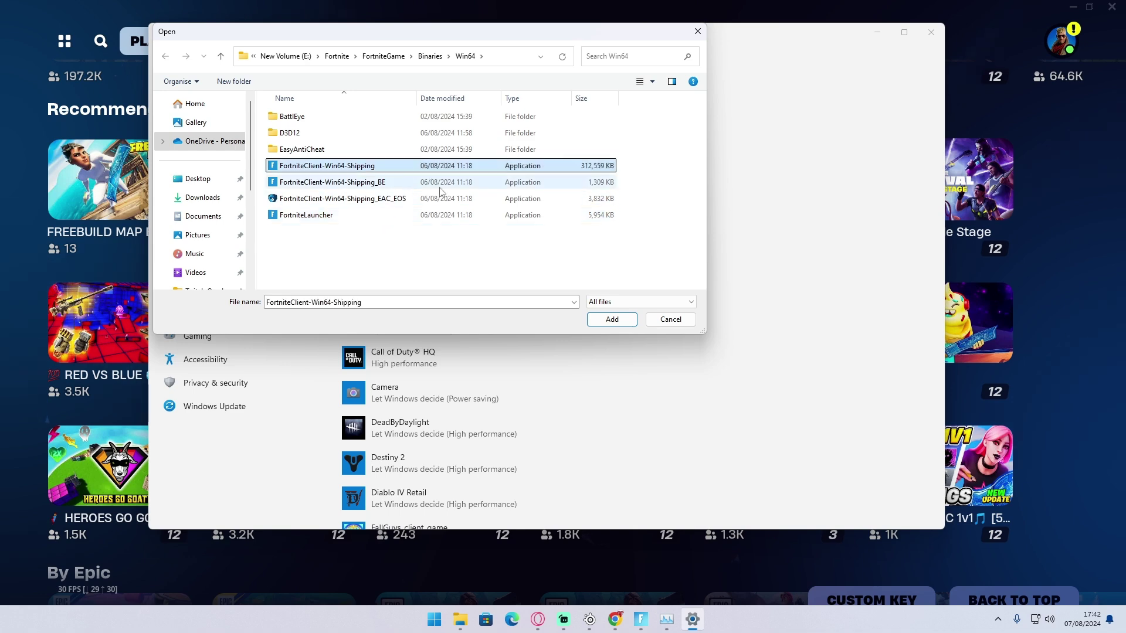
click(612, 321)
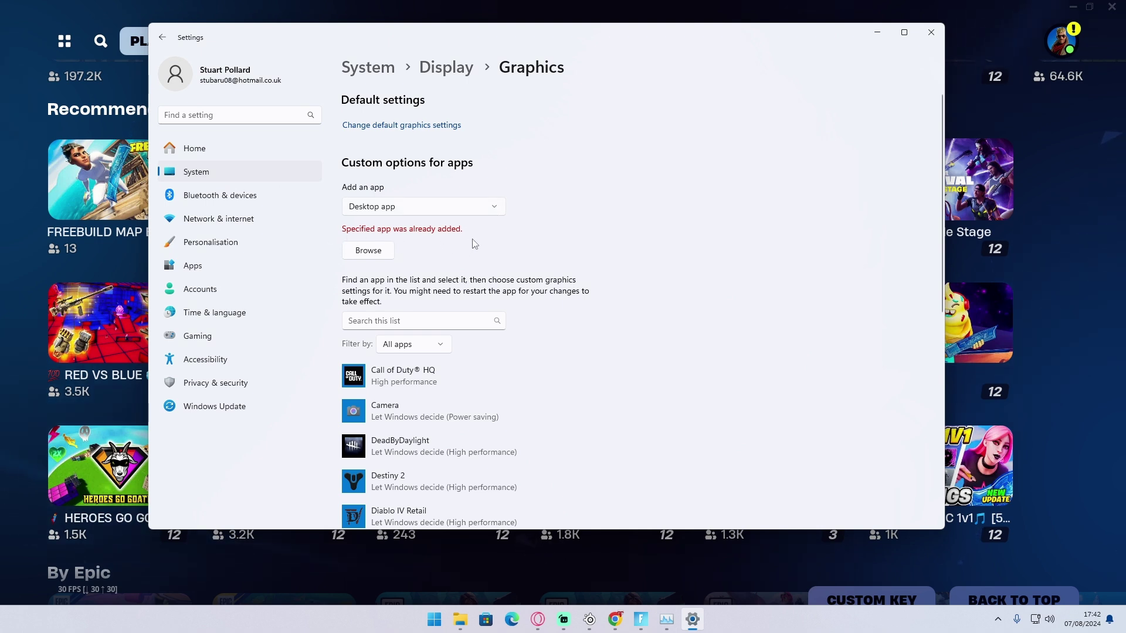
Give the Fortnite entry the High performance graphics preference and save it.
scroll(472, 235, down, 3)
scroll(463, 199, down, 1)
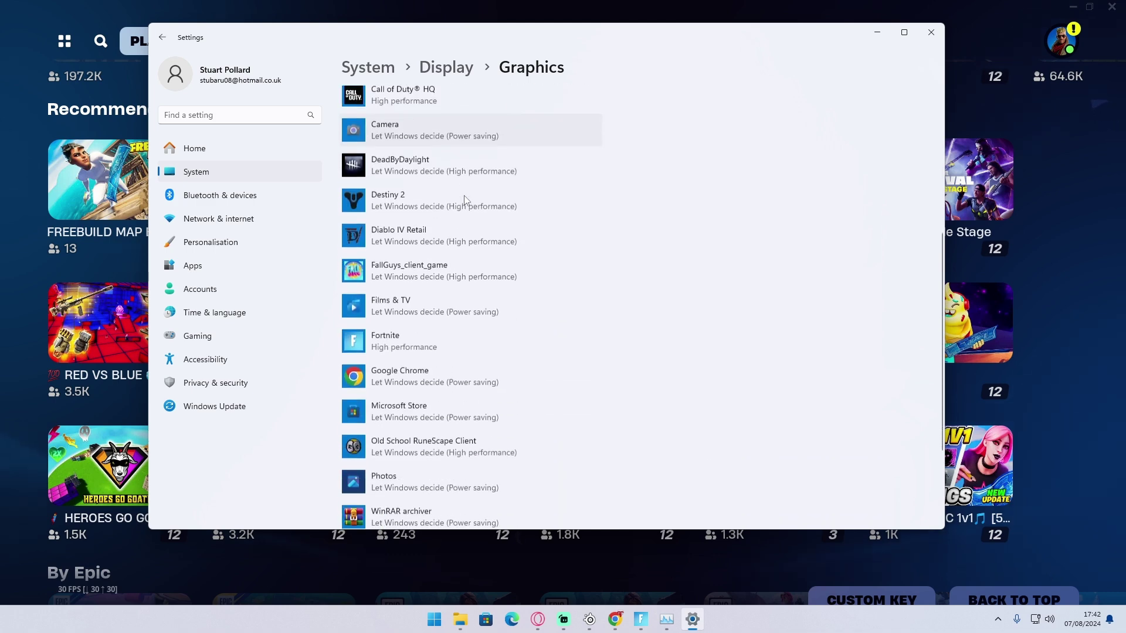
scroll(464, 199, down, 1)
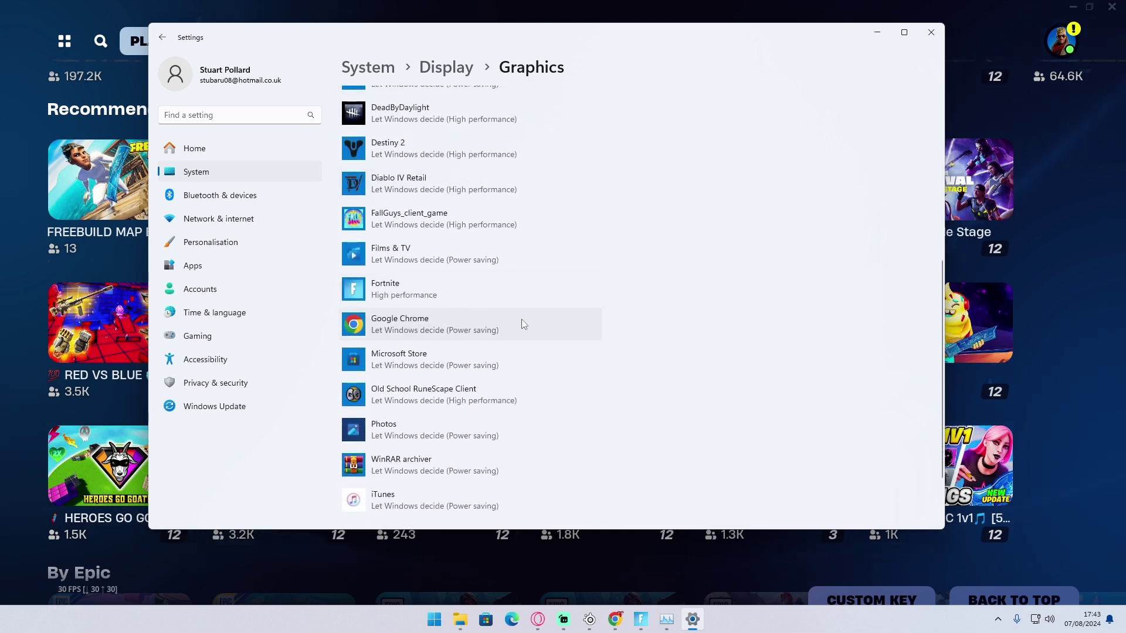
click(418, 294)
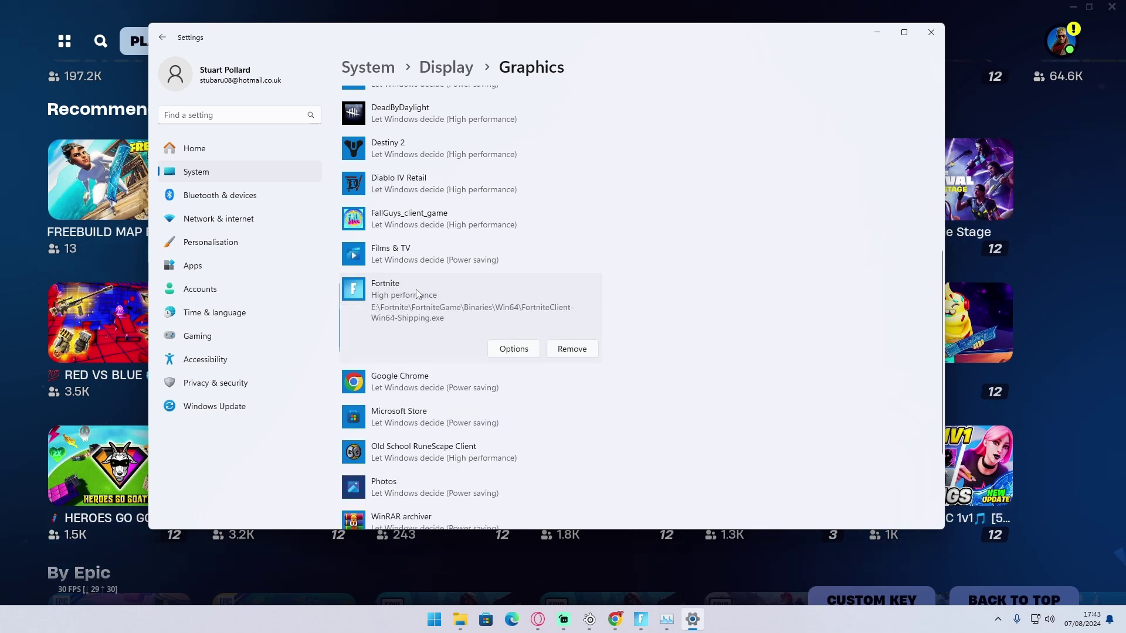
click(508, 352)
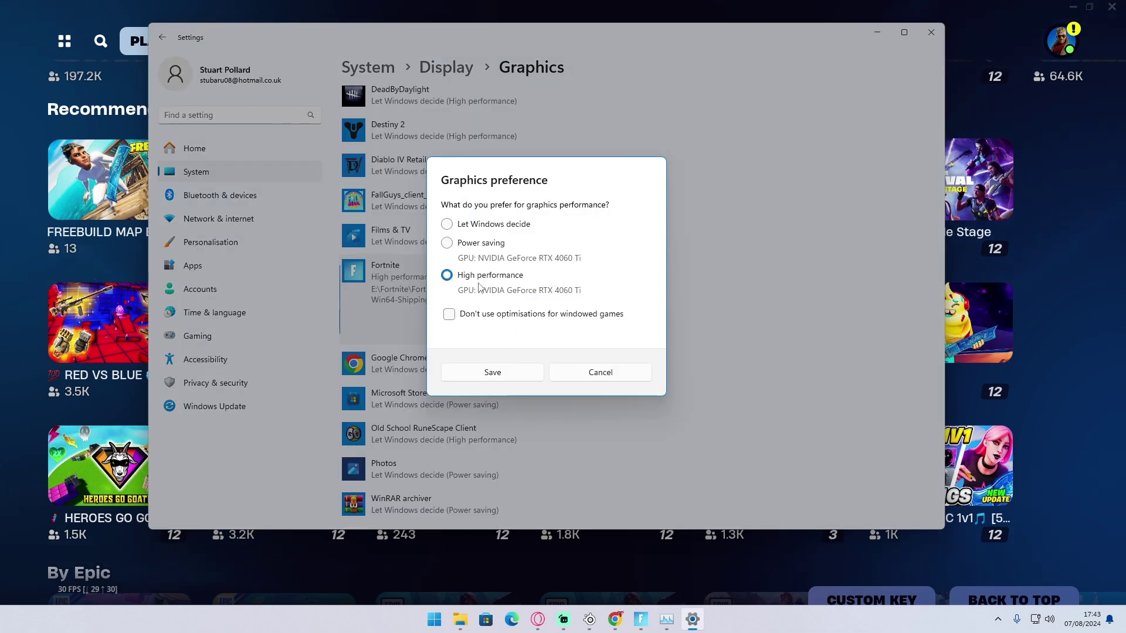
click(513, 374)
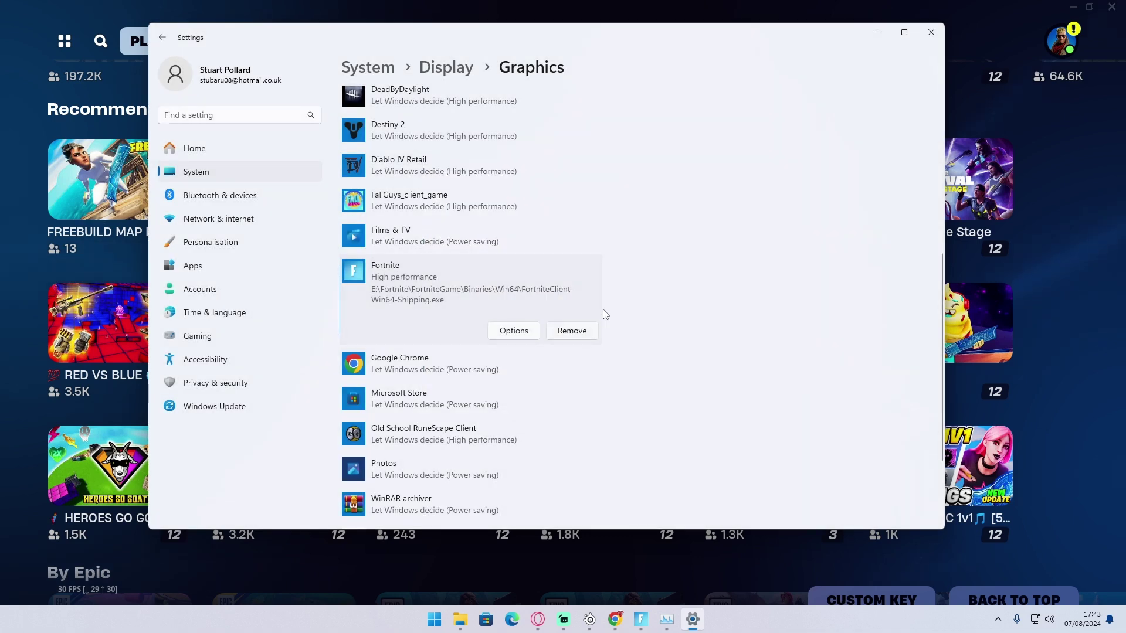
Close the Settings and File Explorer windows.
click(931, 37)
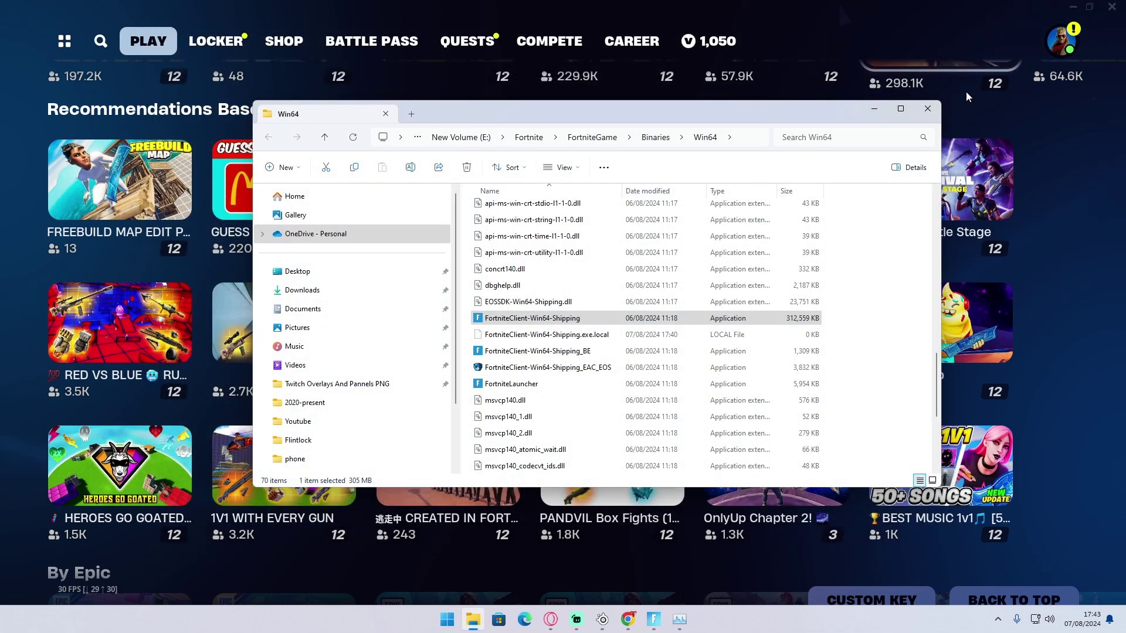
click(926, 111)
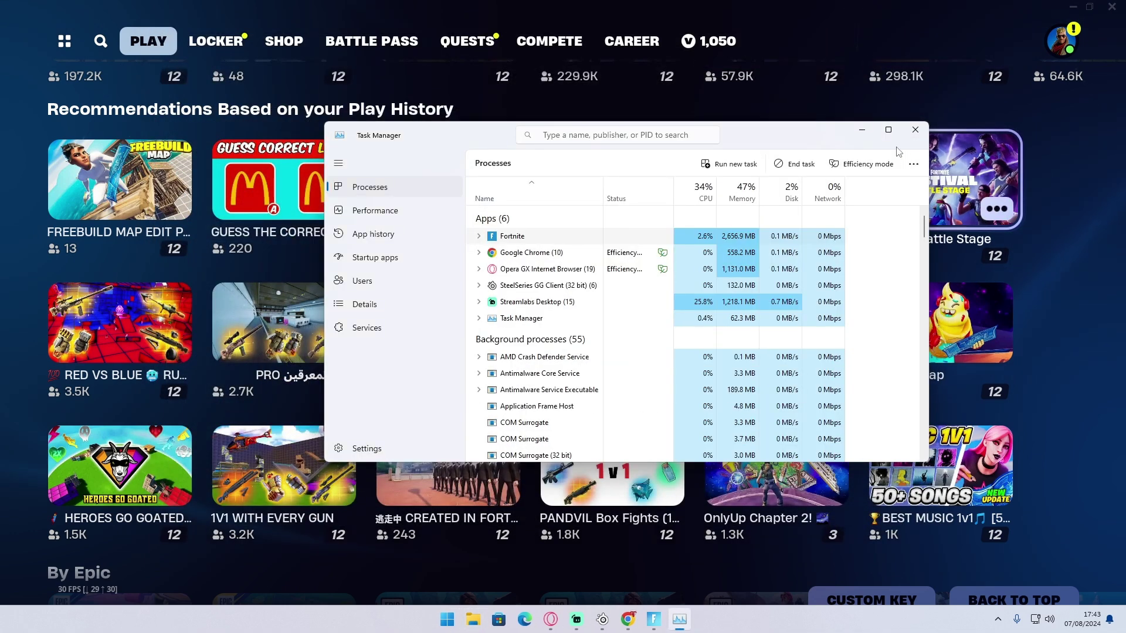